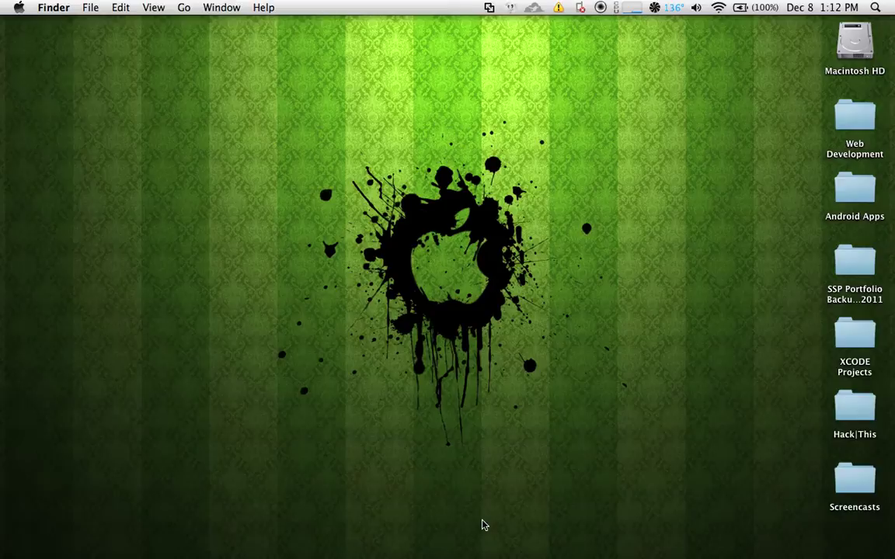
mouse_move(249, 536)
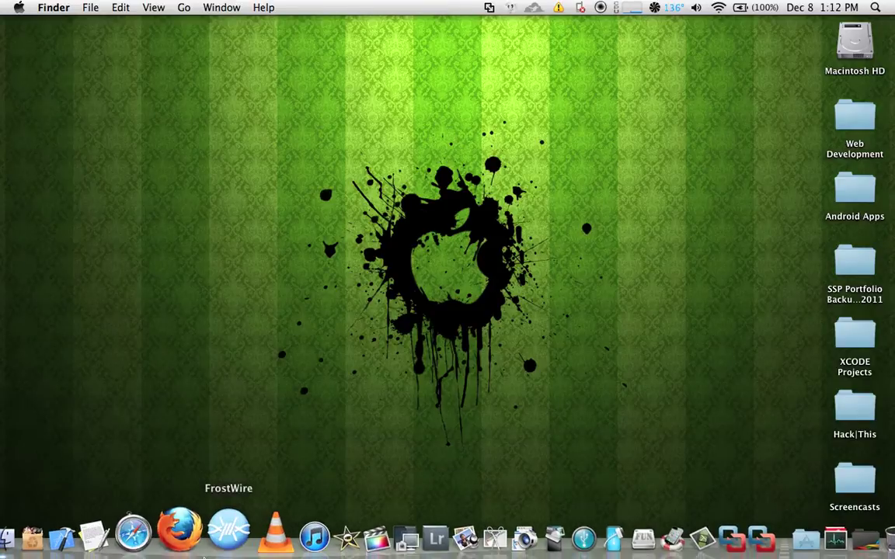
left_click(165, 533)
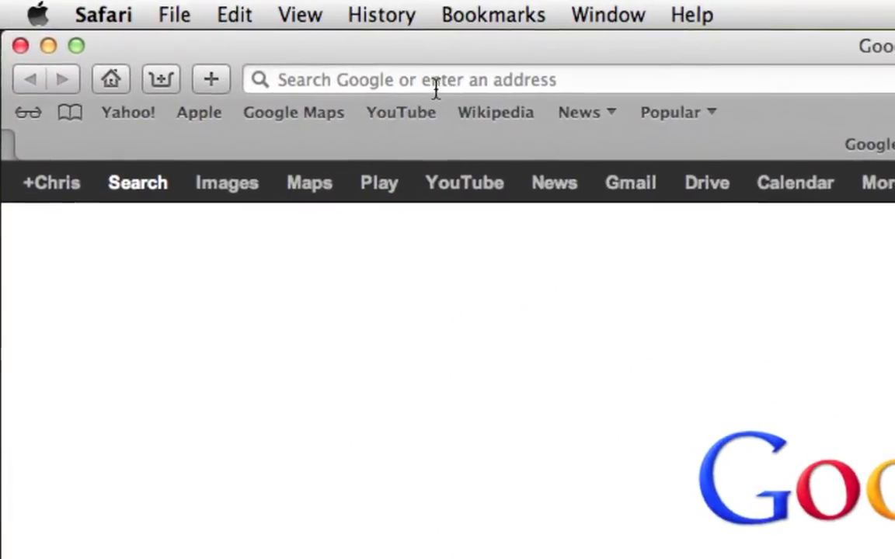
left_click(216, 39)
type("www.backtrack-linux.org")
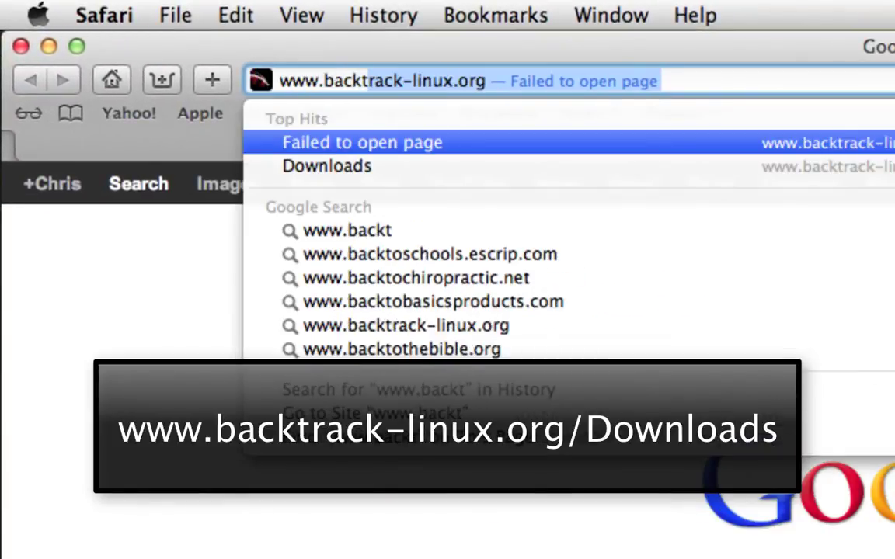
key("Right")
type("/")
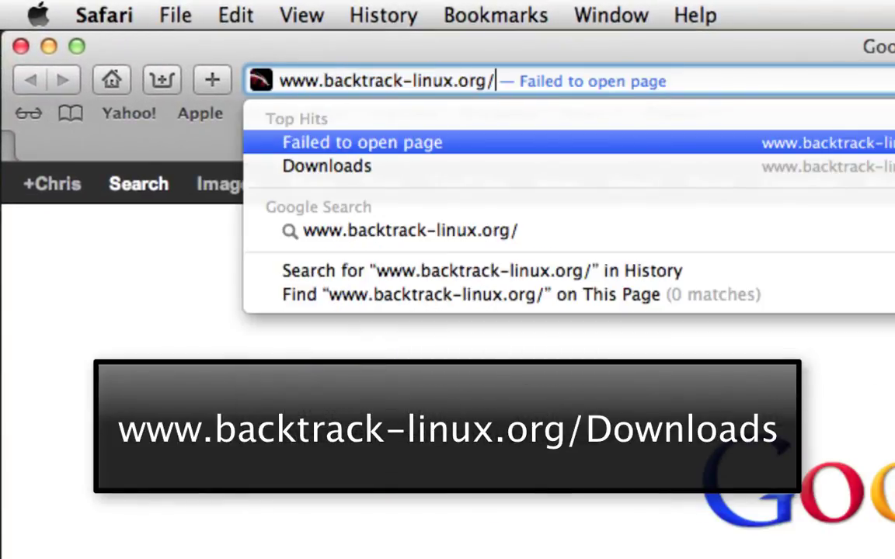
type("down")
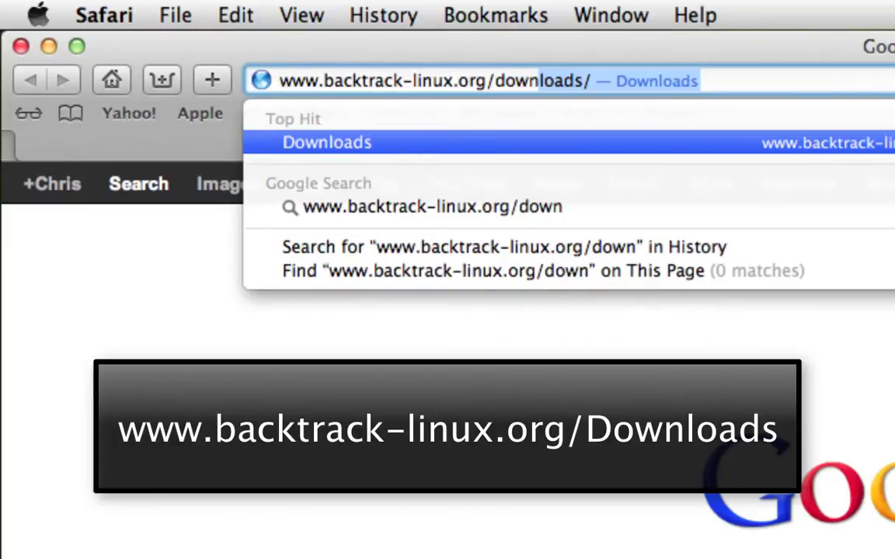
key("Right")
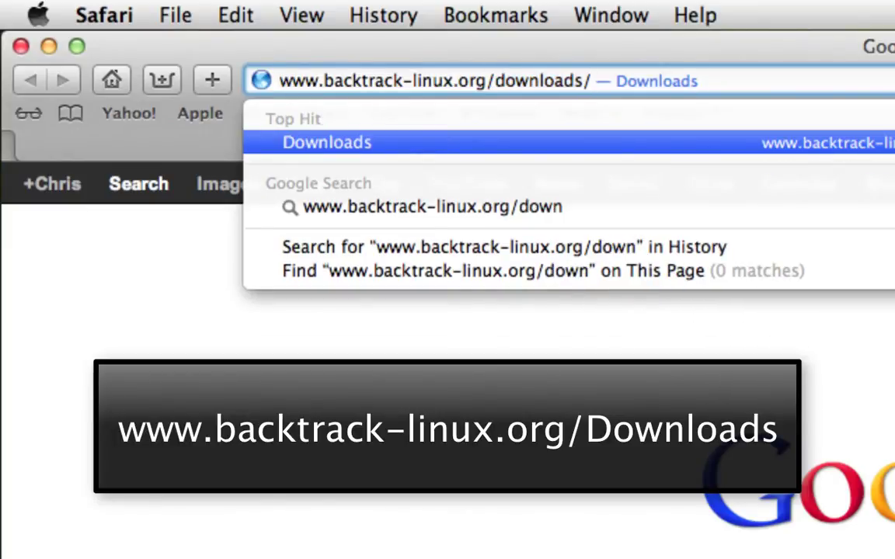
key("Return")
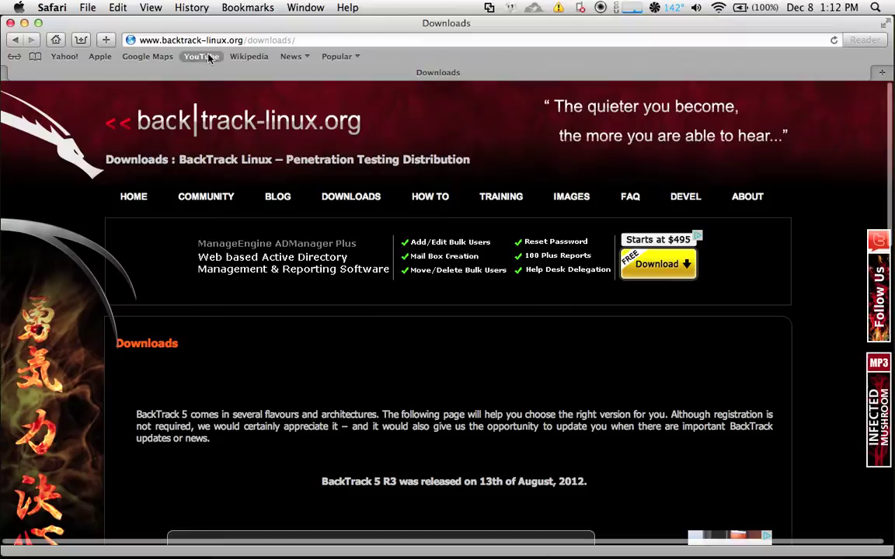
Proceed to the download options without registering and select BackTrack 5 R3 as the release
scroll(231, 193, "down", 10)
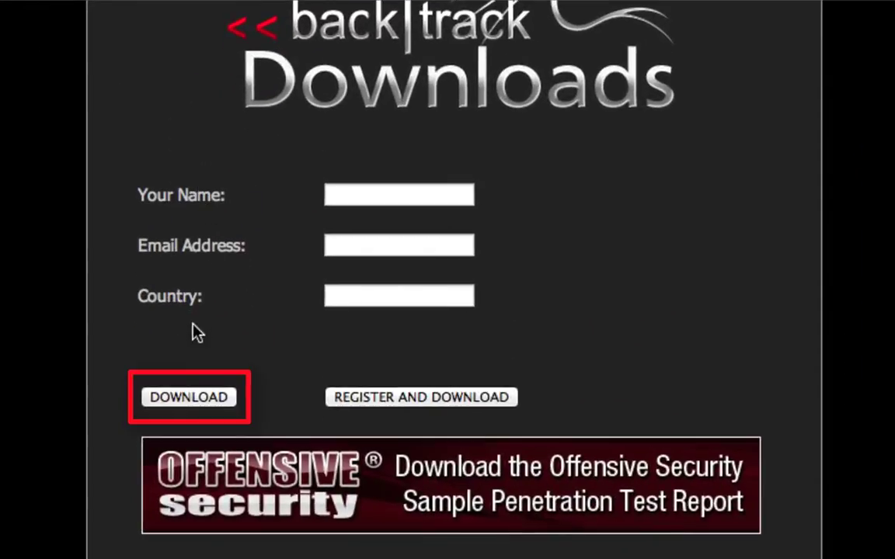
left_click(170, 398)
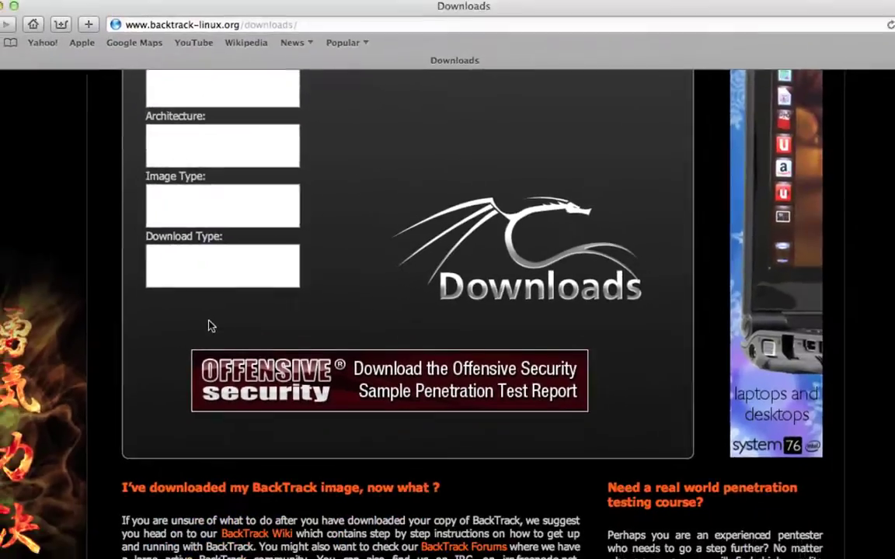
scroll(323, 281, "up", 3)
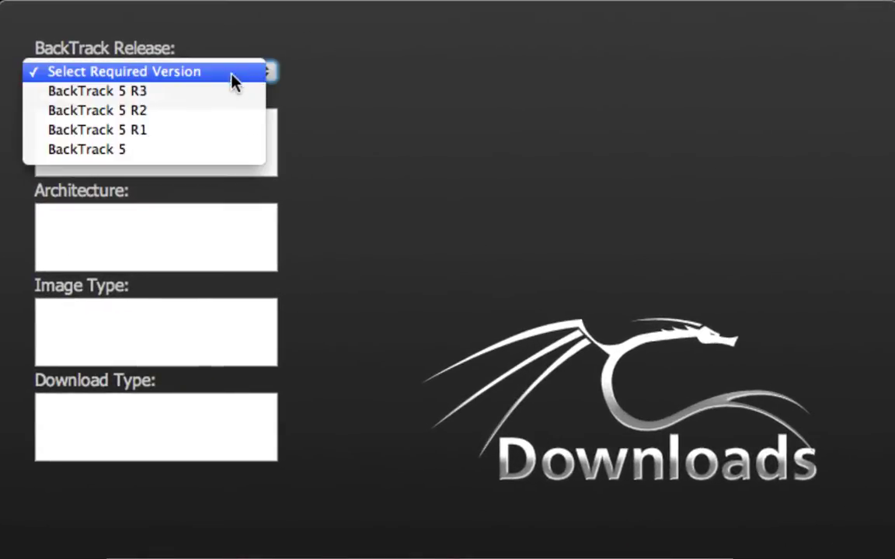
left_click(158, 93)
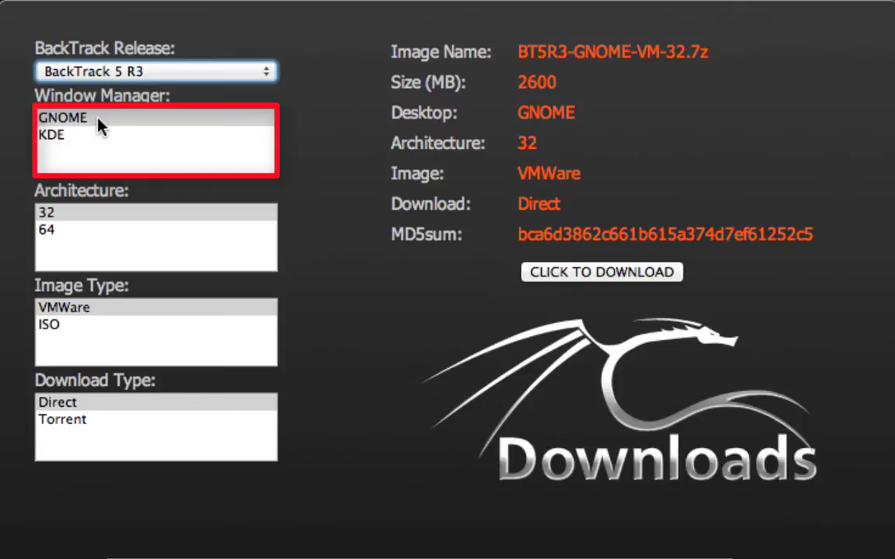
Choose the KDE window manager, 64 architecture, ISO image type and 3100 download type, and start the download
left_click(62, 139)
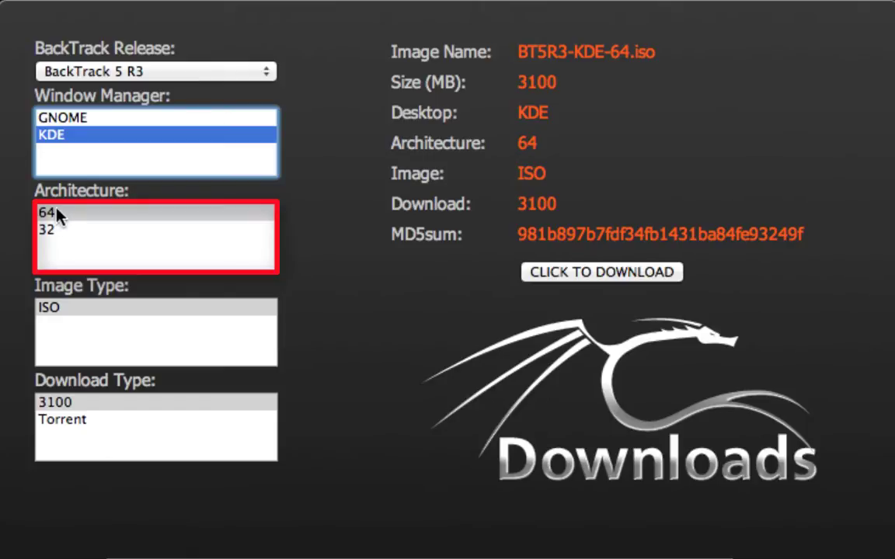
left_click(56, 216)
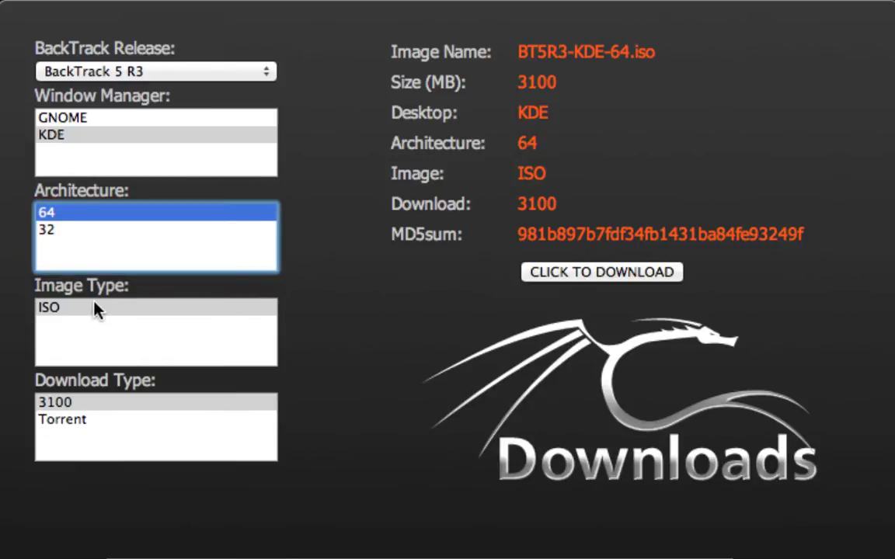
left_click(67, 310)
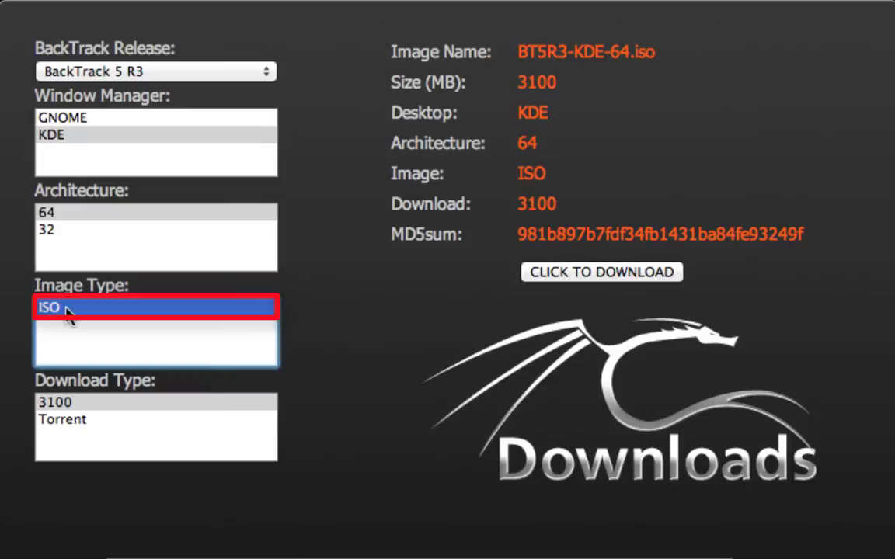
left_click(70, 403)
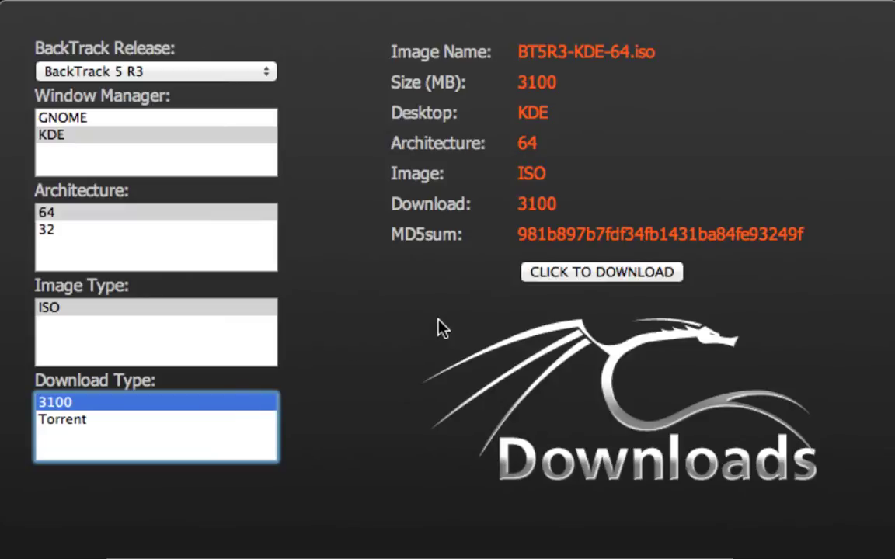
left_click(597, 272)
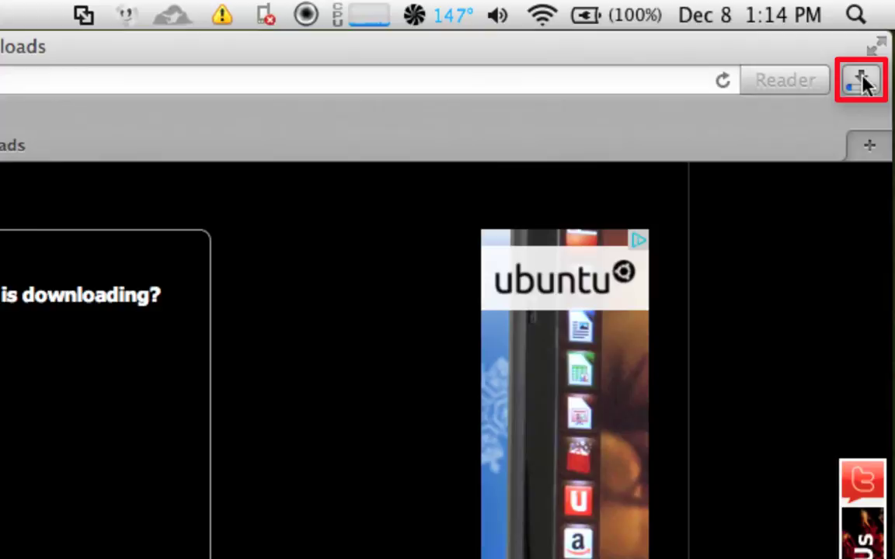
Check the progress of the BT5R3-KDE-64.iso download and quit the browser
left_click(863, 81)
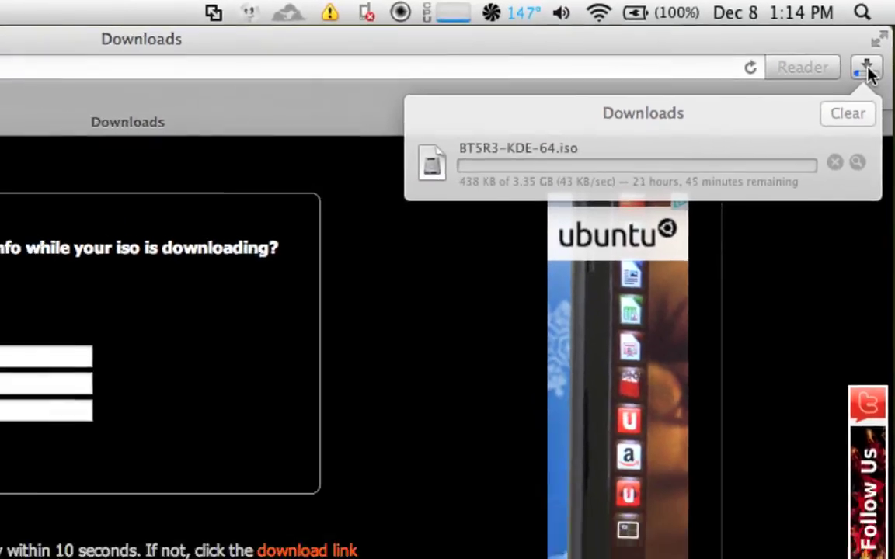
left_click(863, 81)
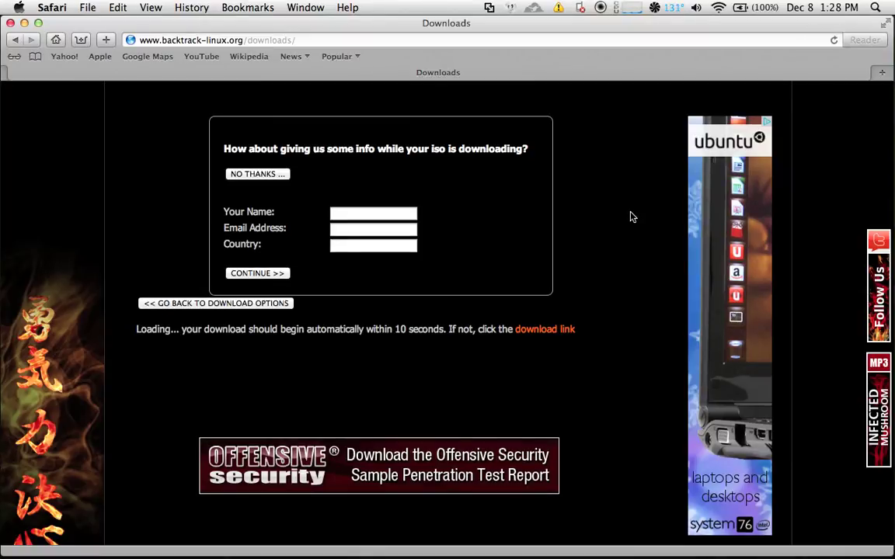
left_click(51, 8)
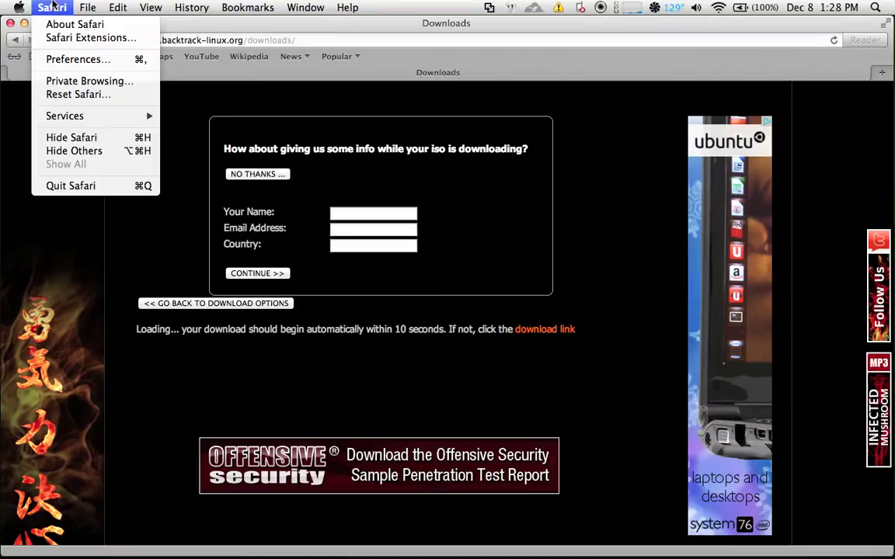
left_click(62, 187)
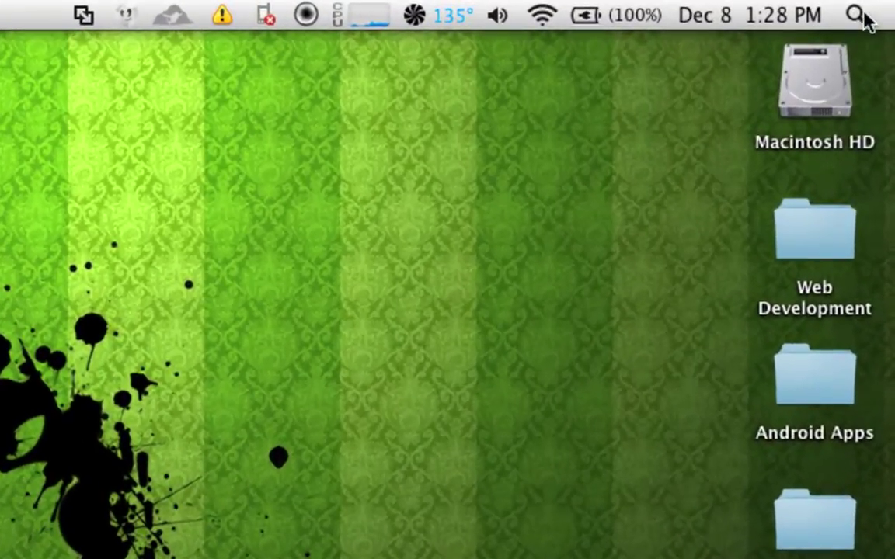
Search the Mac for "vmware" and launch VMware Fusion from Applications
left_click(863, 15)
type("vmwar")
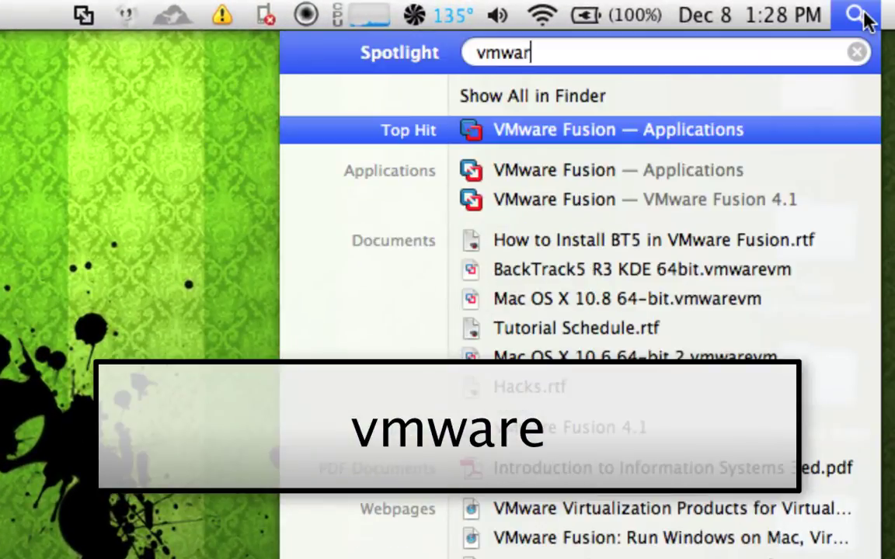
type("e")
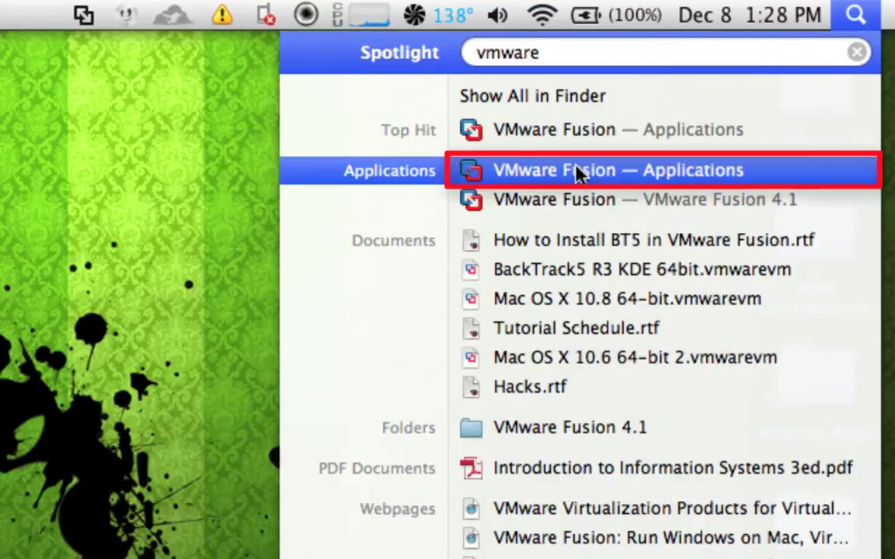
left_click(579, 173)
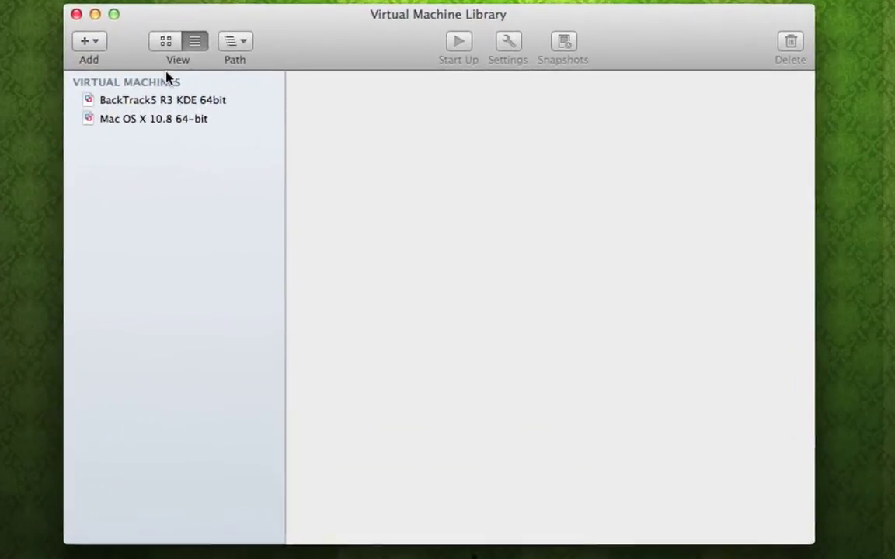
Start creating a new virtual machine and continue without an installation disc
left_click(165, 60)
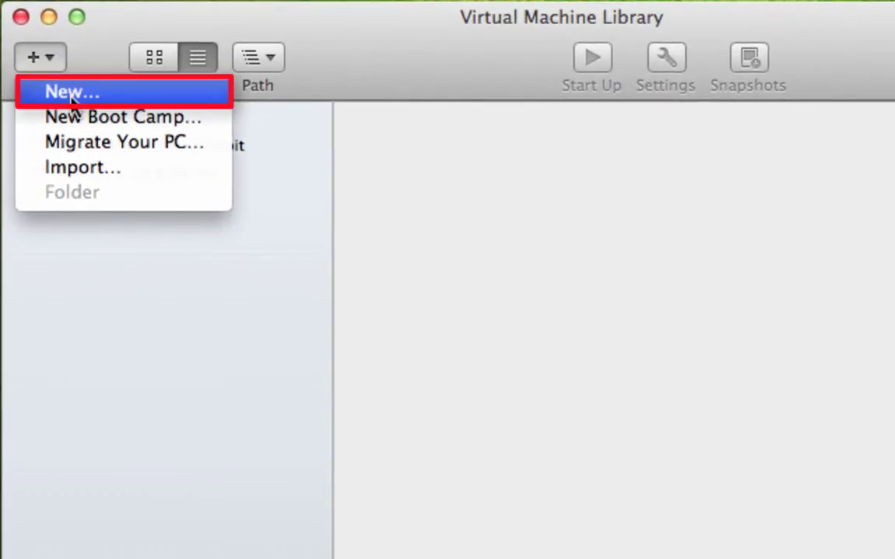
left_click(72, 93)
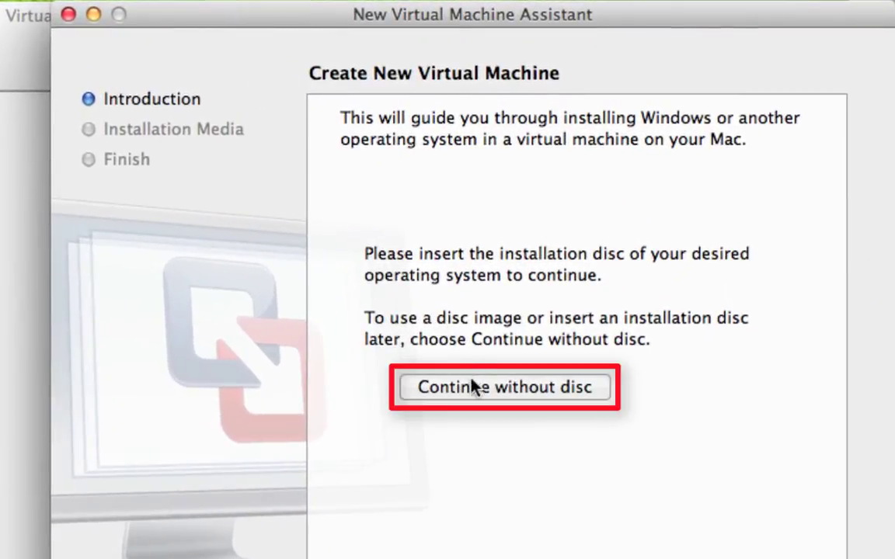
left_click(473, 388)
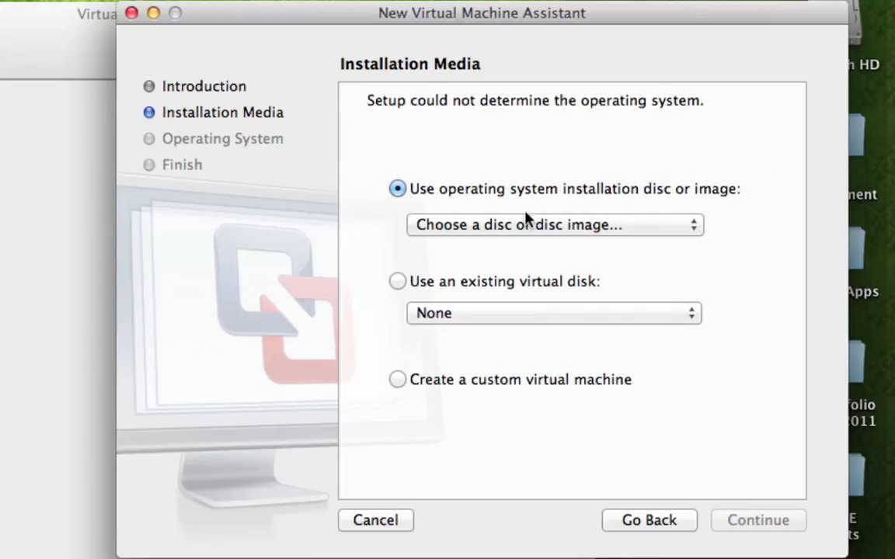
Use BT5R3-KDE-64.iso from the Downloads folder as the operating system installation image and continue to the operating system choice
left_click(619, 229)
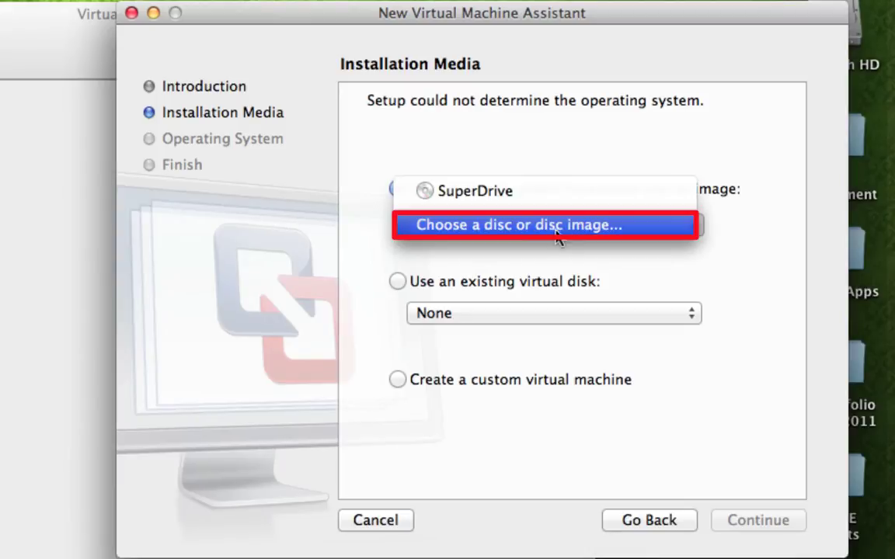
left_click(513, 227)
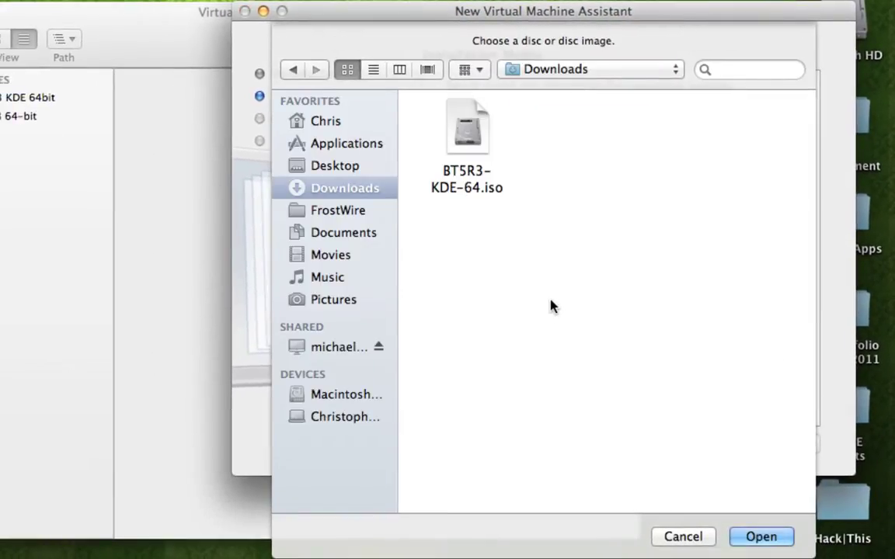
left_click(469, 139)
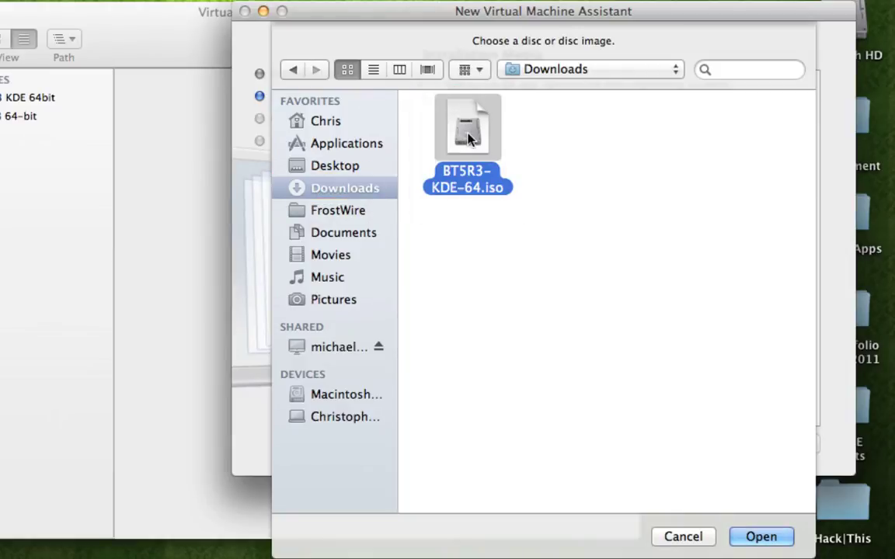
left_click(752, 540)
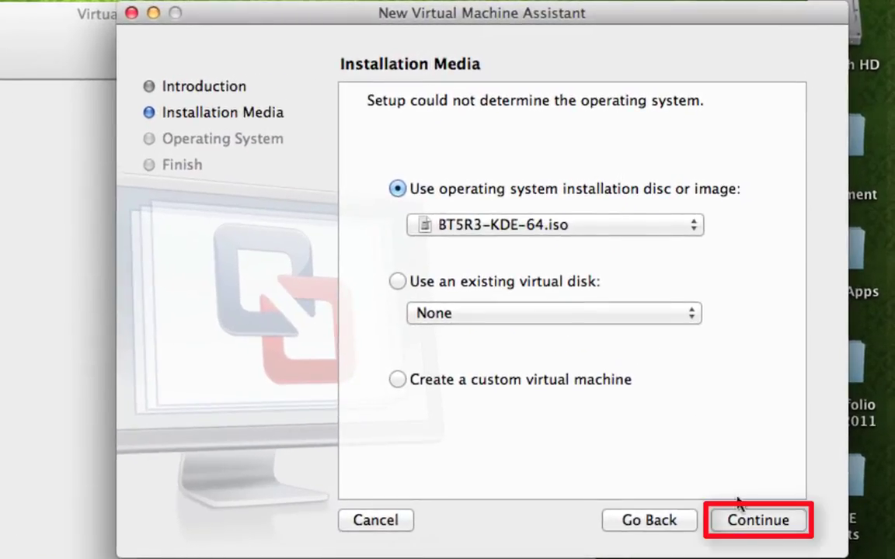
left_click(742, 533)
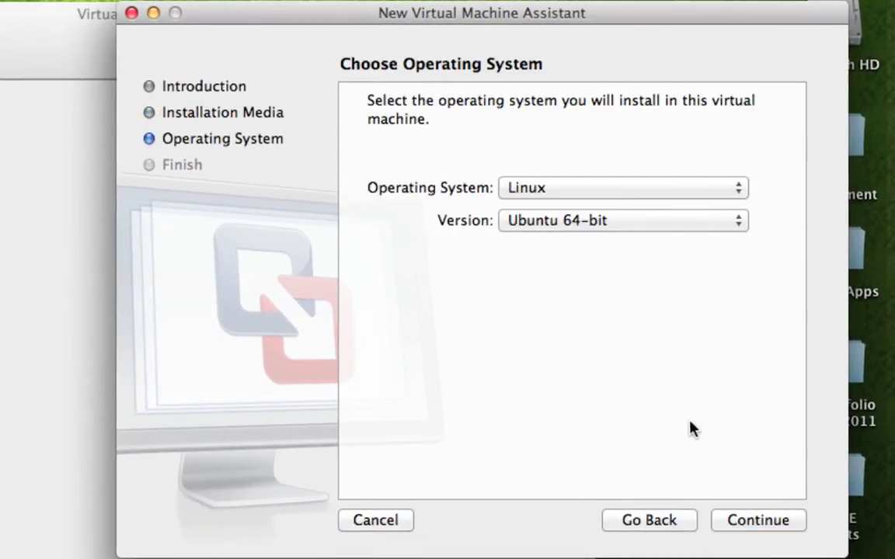
Set the virtual machine's operating system to Linux and its version to Ubuntu 64-bit
left_click(736, 191)
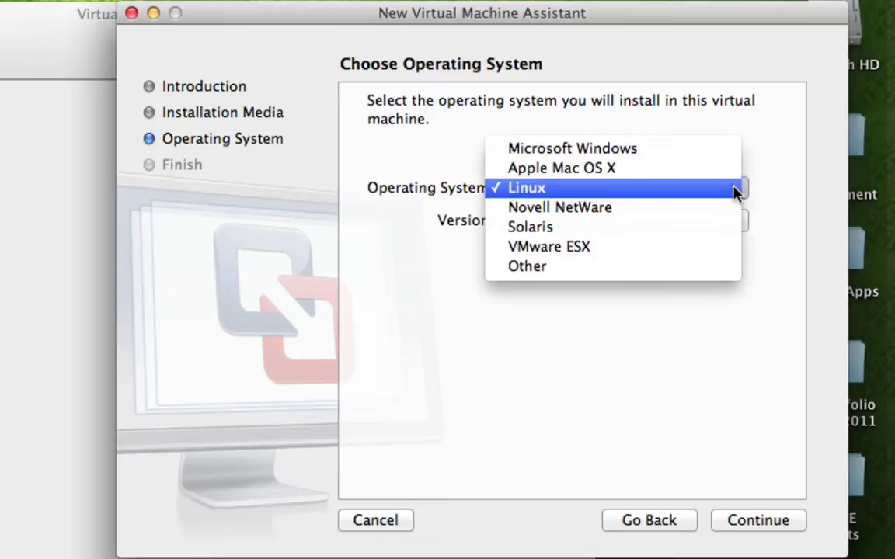
left_click(549, 191)
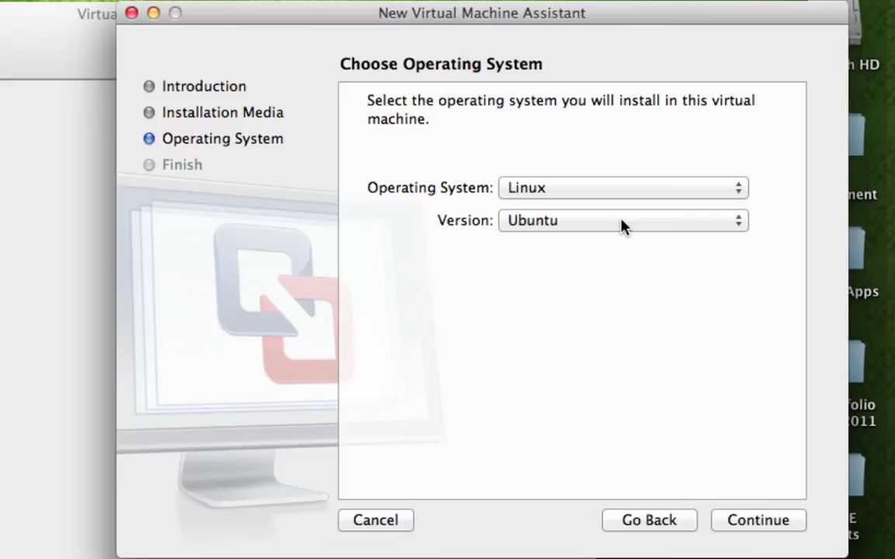
left_click(622, 224)
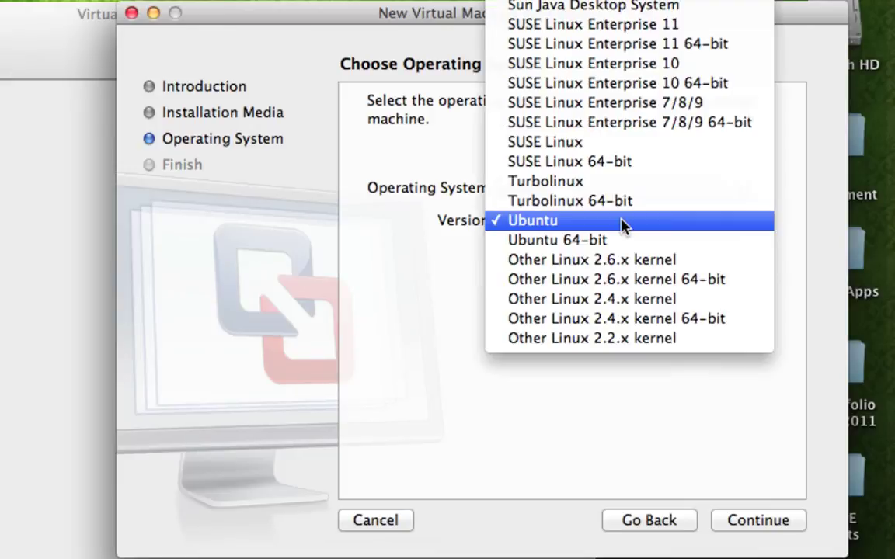
left_click(575, 242)
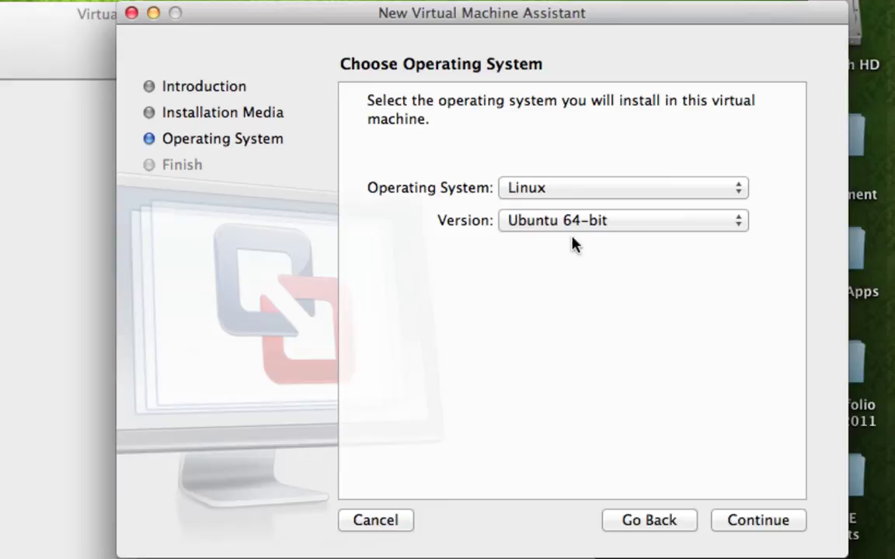
left_click(600, 220)
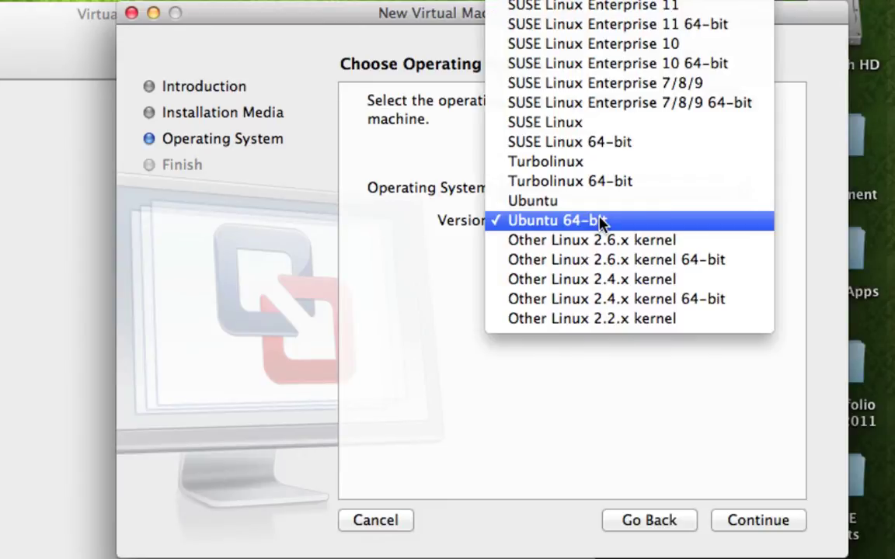
left_click(557, 205)
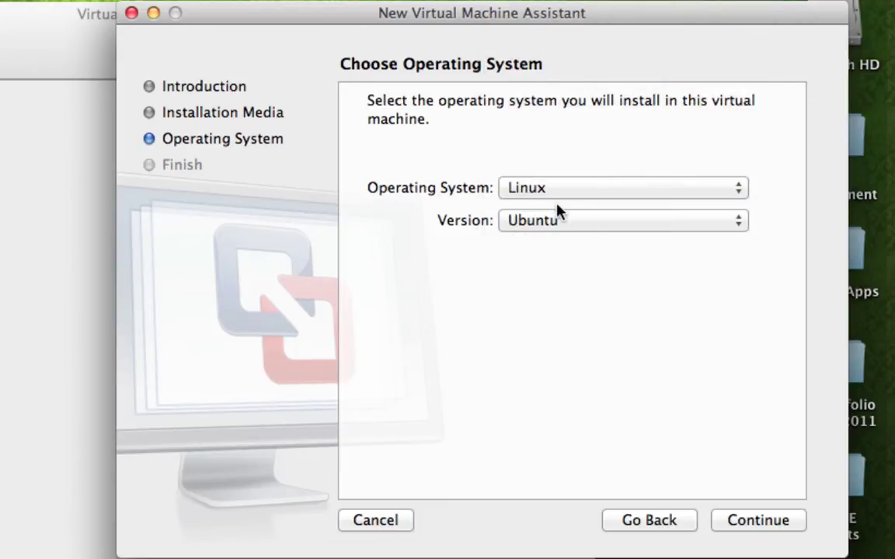
left_click(585, 224)
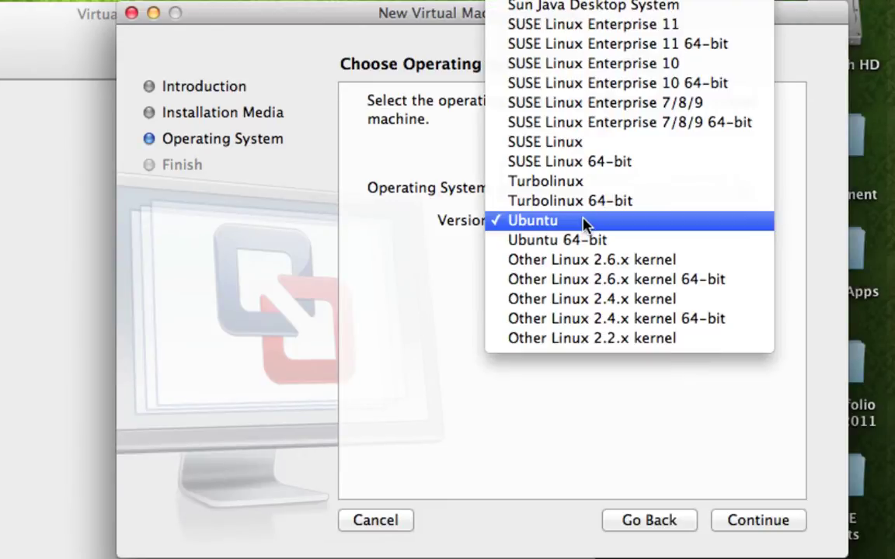
left_click(553, 242)
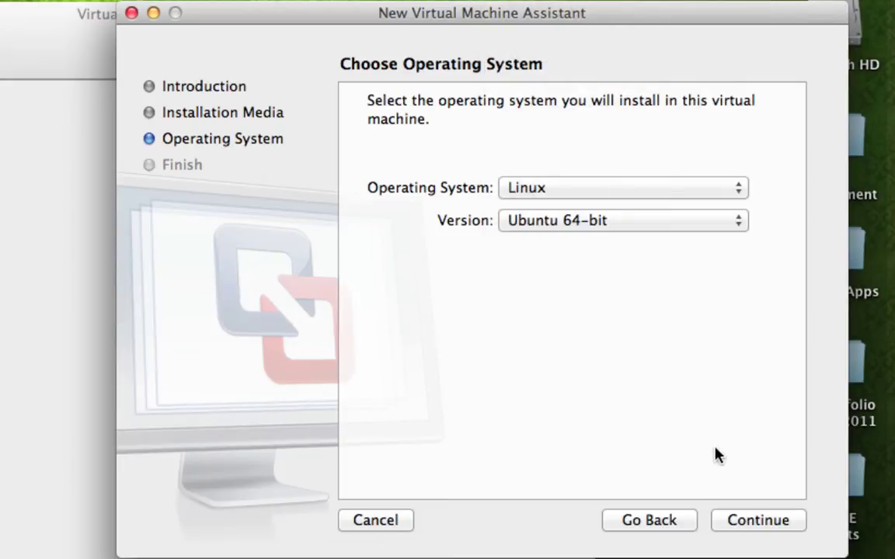
Finish the virtual machine configuration and save it as "BT5 R3 KDE 64bit" in the Virtual Machines folder
left_click(741, 527)
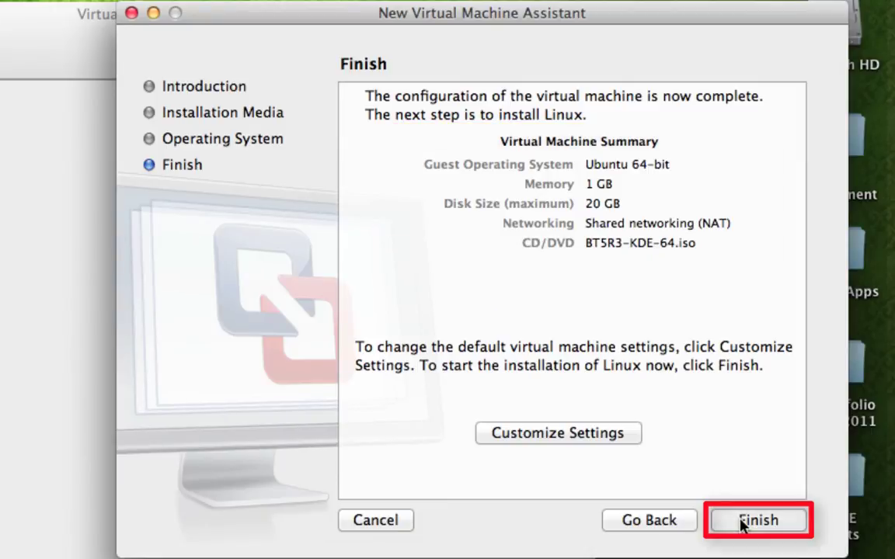
left_click(742, 524)
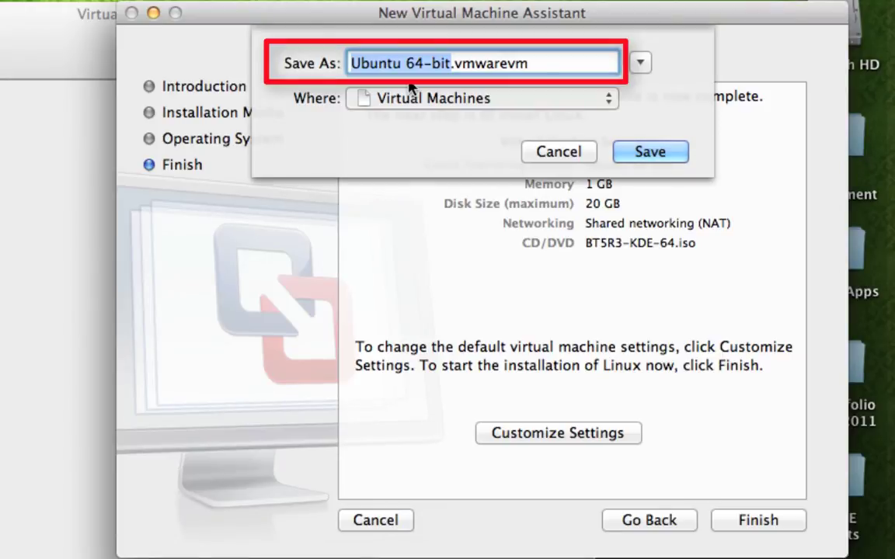
type("BT5")
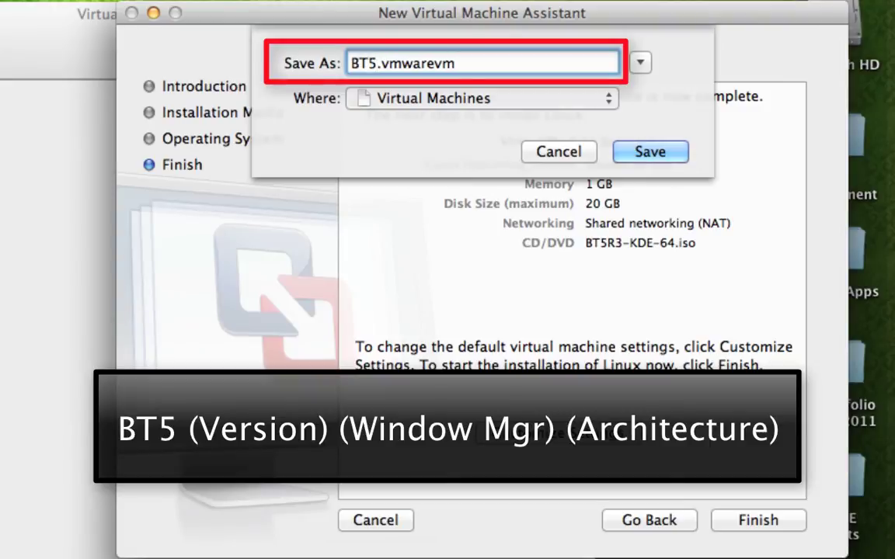
type(" R3 KDE")
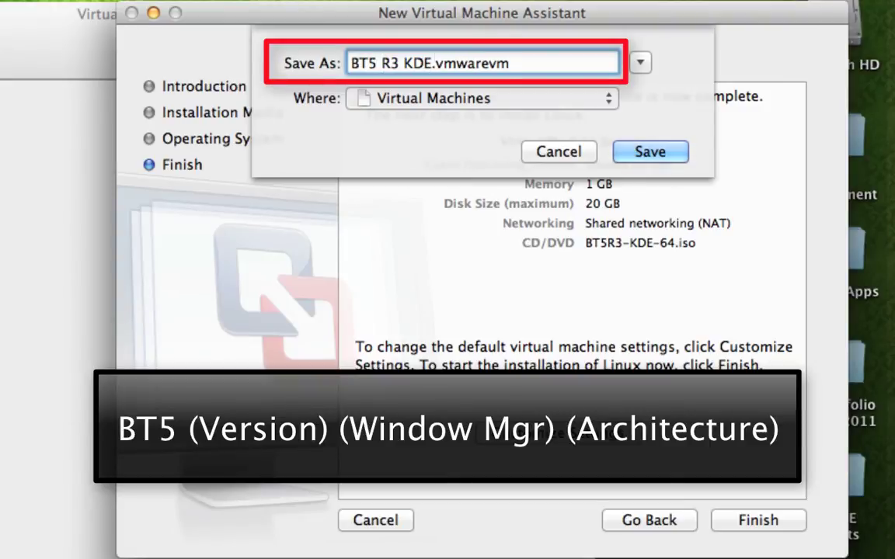
type(" 64bit")
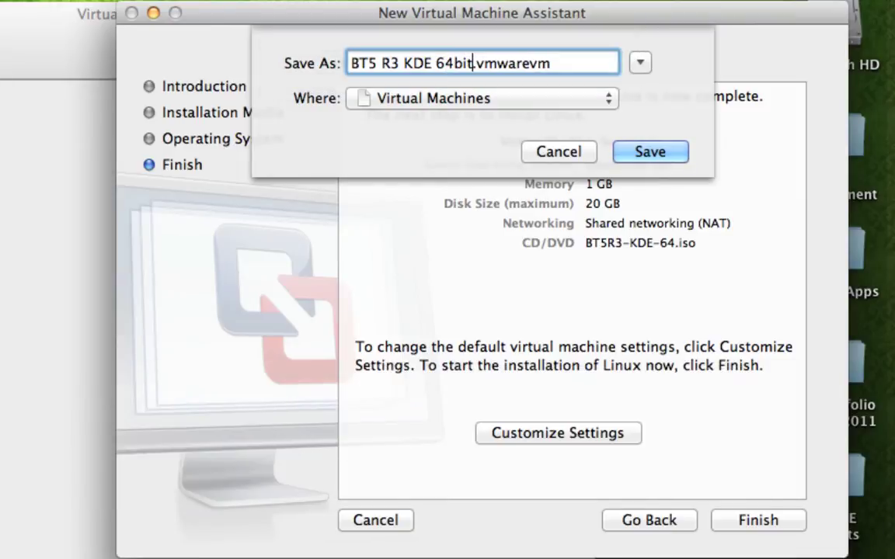
left_click(656, 153)
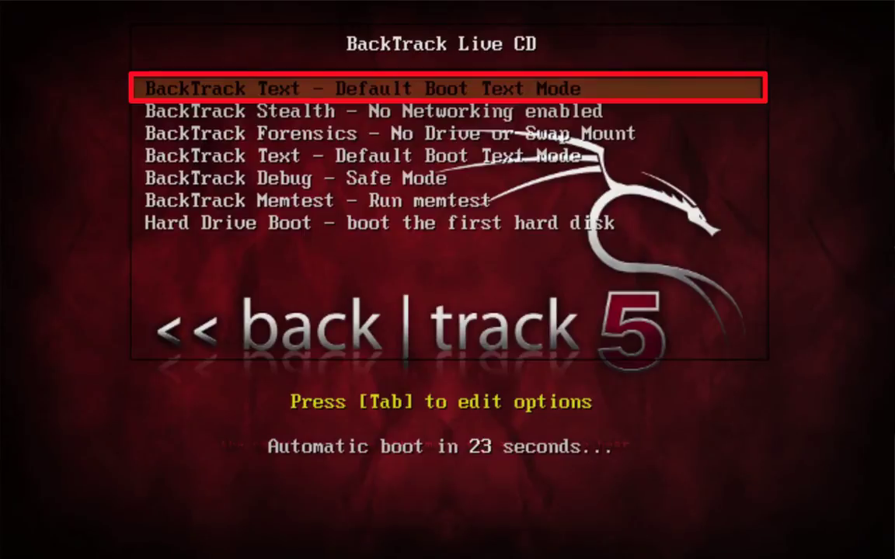
Boot the BackTrack Live CD in default text mode and run startx to load the graphical desktop in full screen
key("Return")
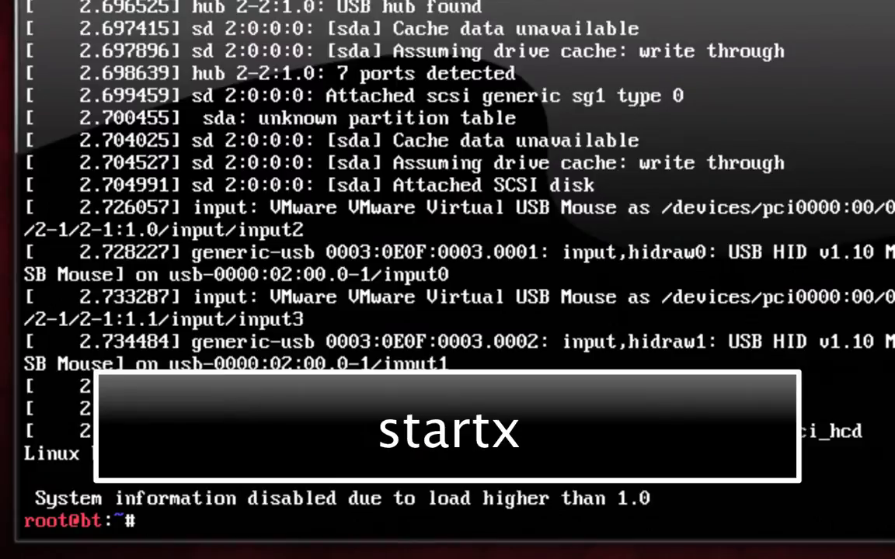
type("startx")
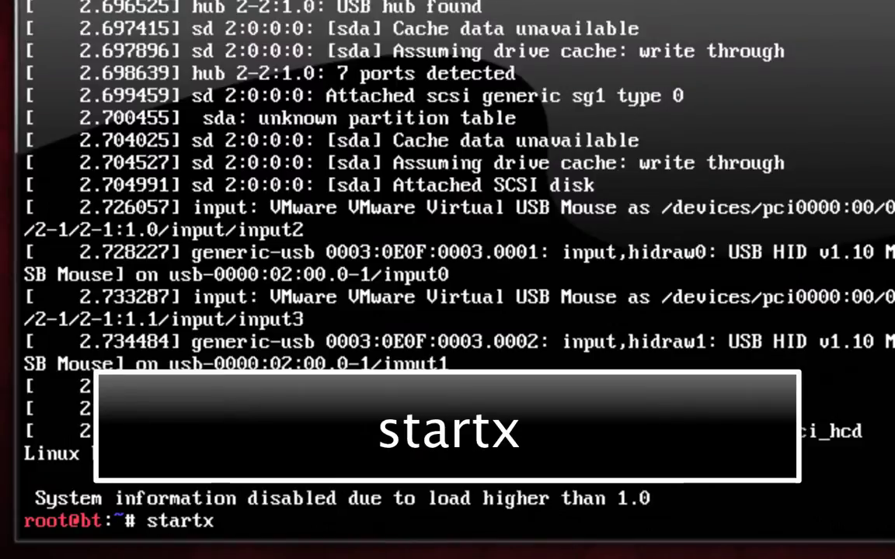
key("Return")
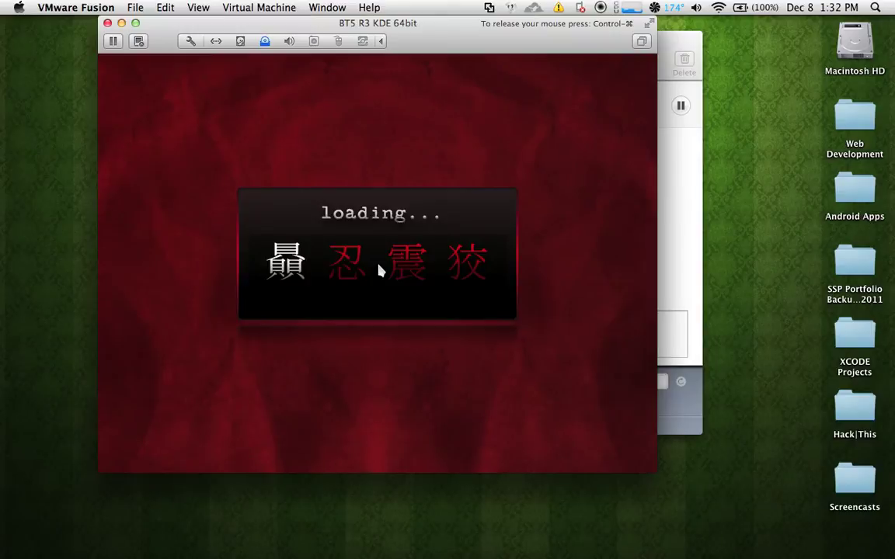
left_click(649, 25)
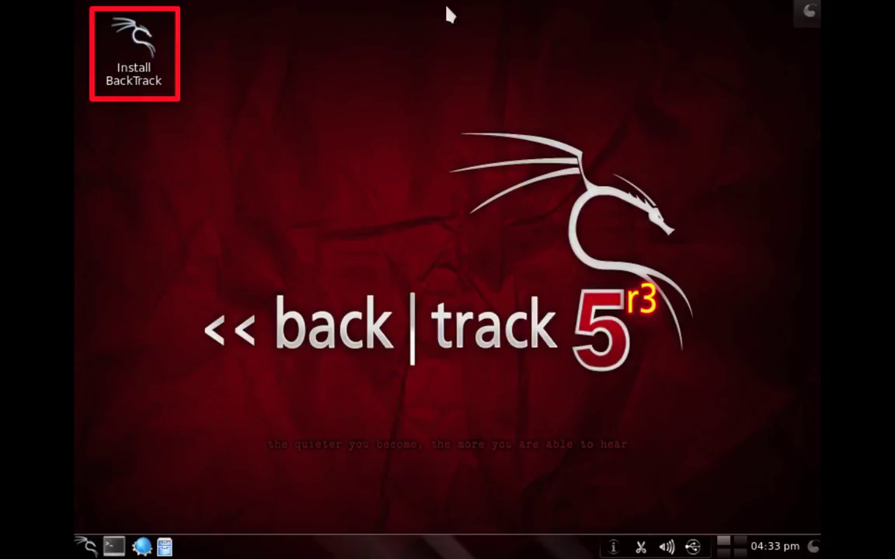
Launch the BackTrack installer and accept English, the United States (Los Angeles) time zone and the suggested USA keyboard layout
left_click(145, 43)
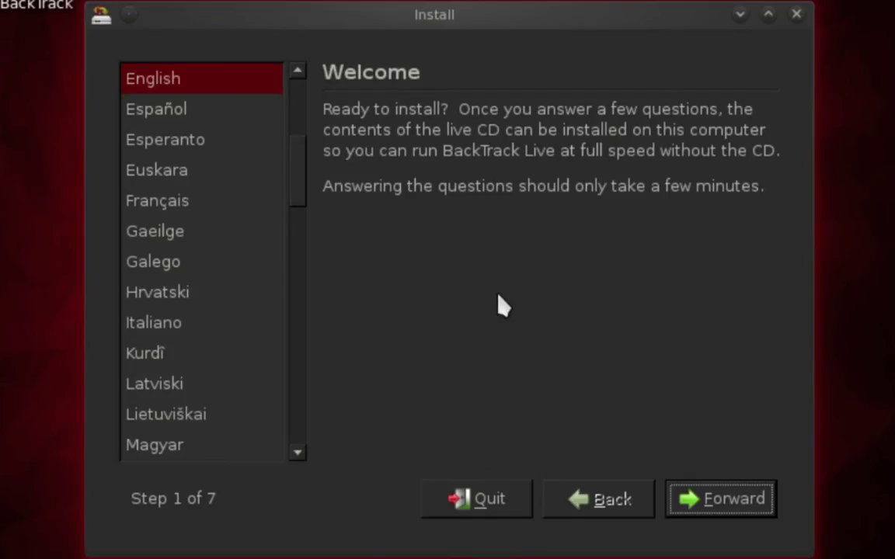
left_click(690, 498)
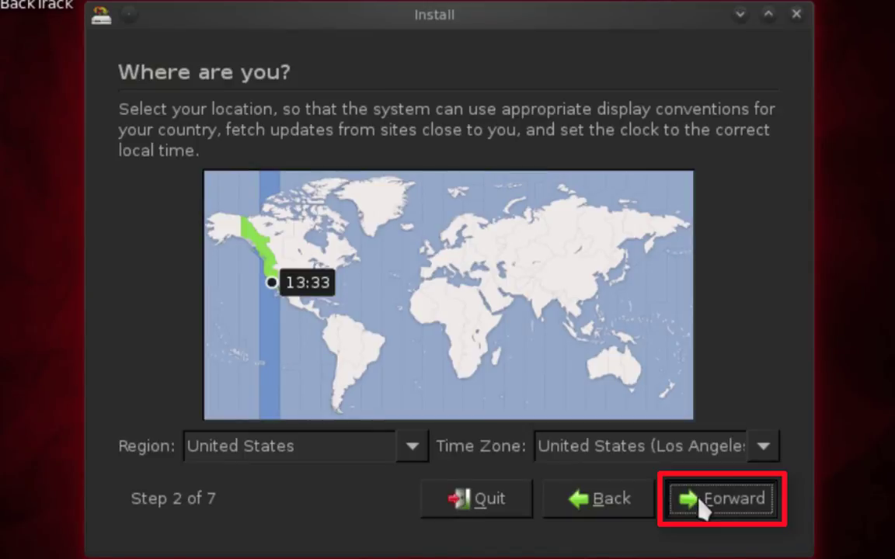
left_click(702, 507)
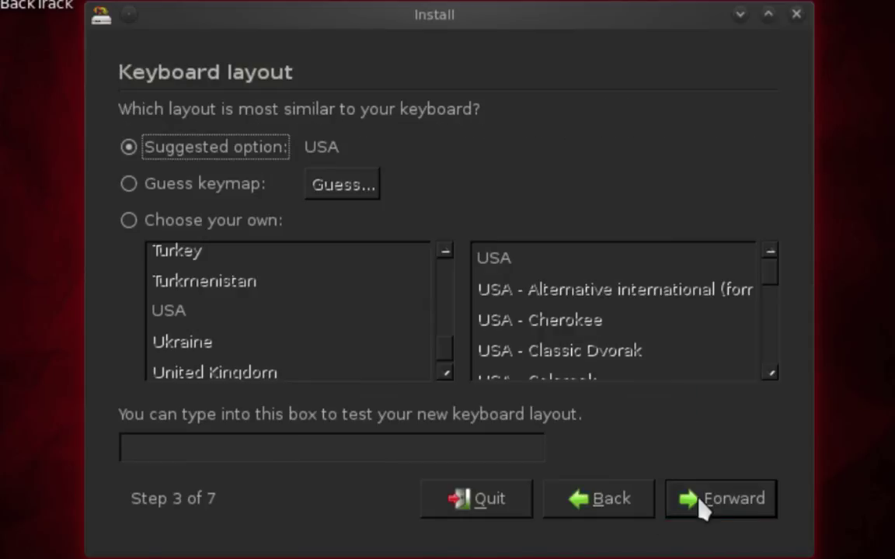
left_click(707, 502)
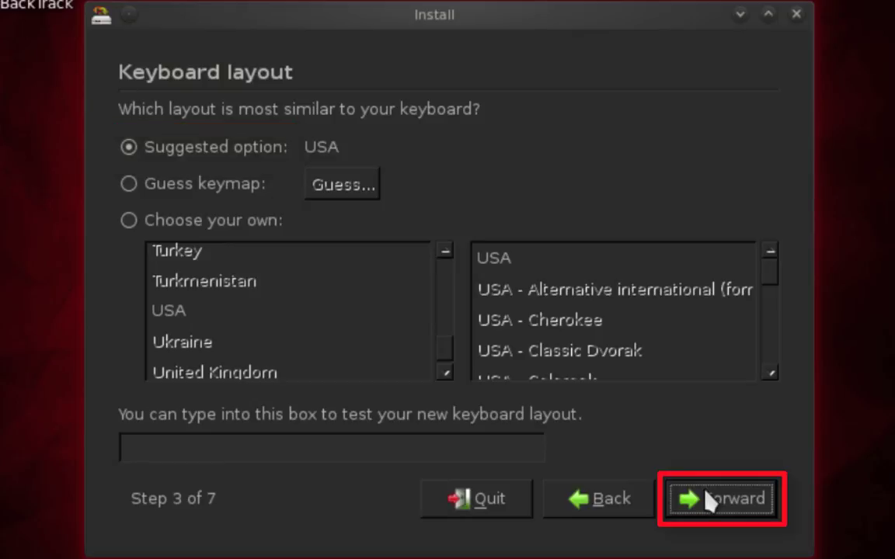
left_click(700, 497)
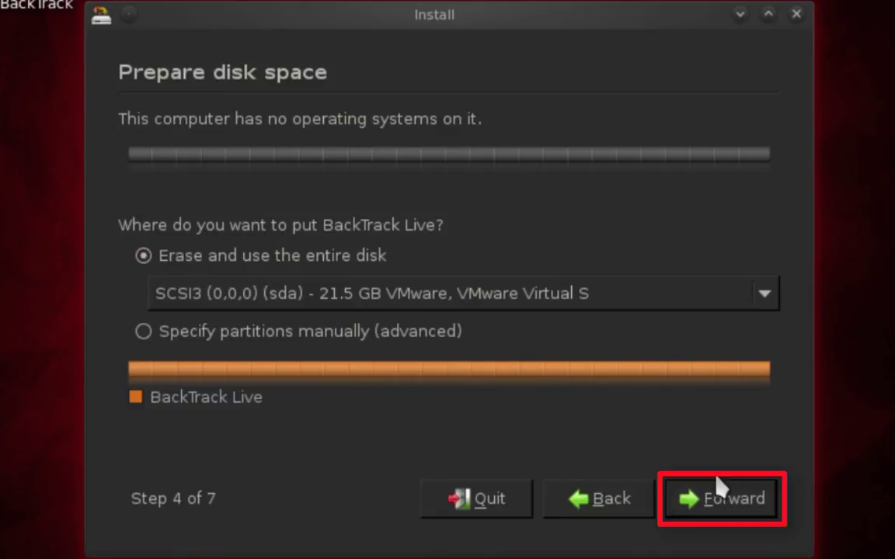
Choose to erase and use the entire virtual disk for BackTrack Live and start the installation
left_click(719, 499)
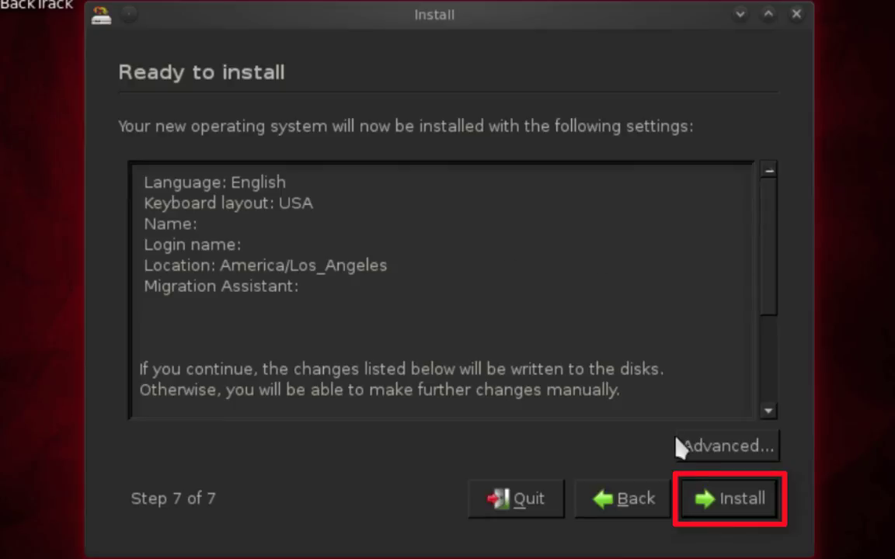
left_click(710, 499)
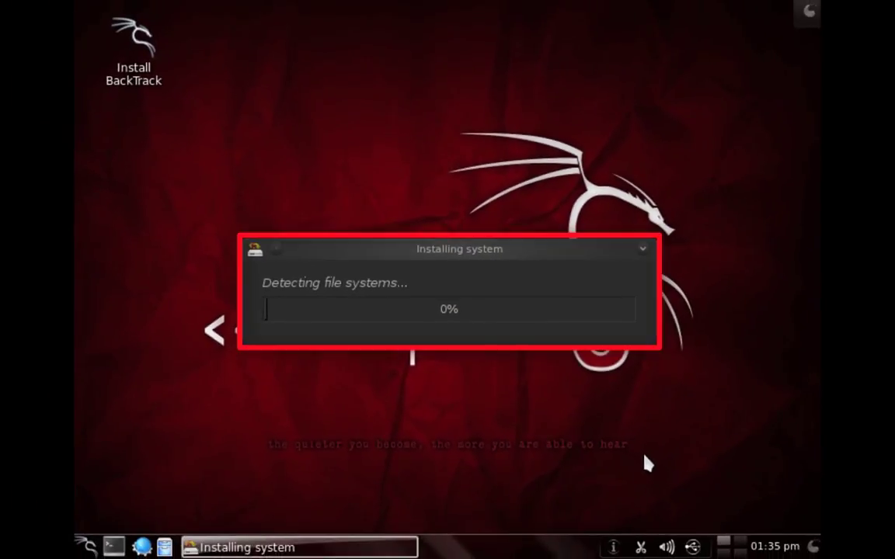